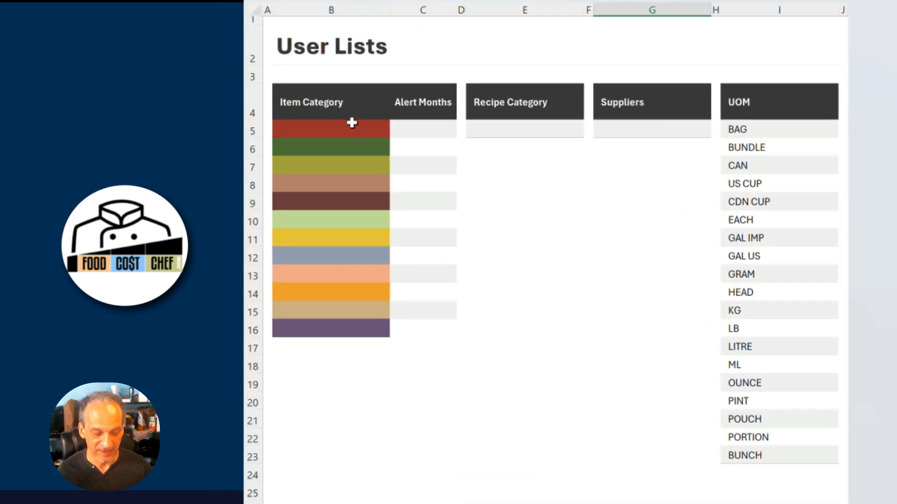
Enter MEAT and PRODUCE as the first two item categories in the Item Category list.
{"action": "left_click", "coordinate": [276, 149]}
{"action": "type", "text": "MEAT"}
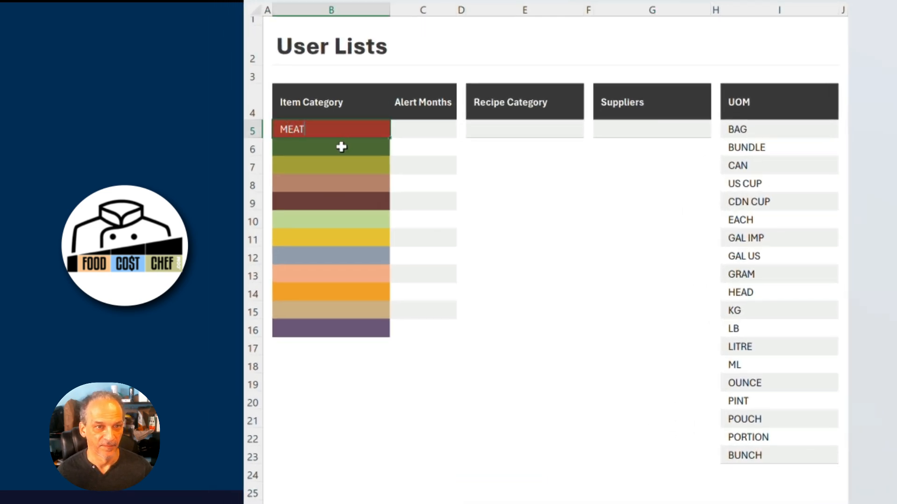
{"action": "left_click", "coordinate": [342, 146]}
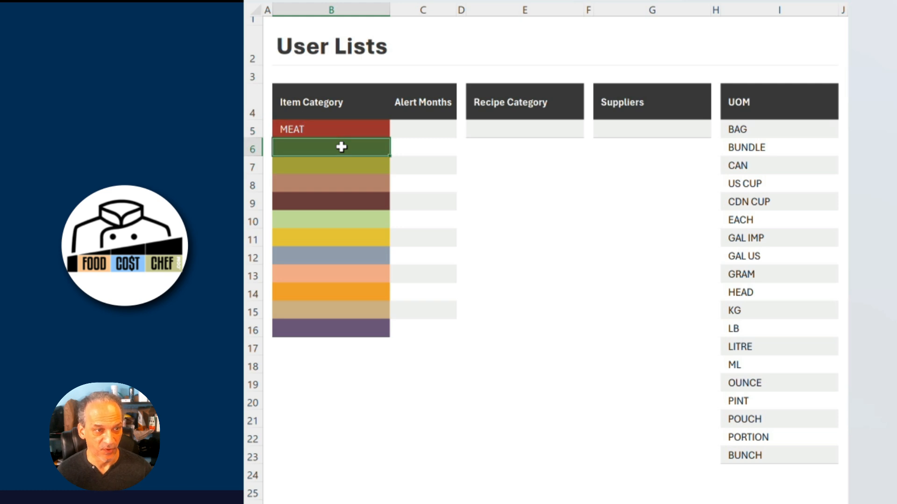
{"action": "type", "text": "PR"}
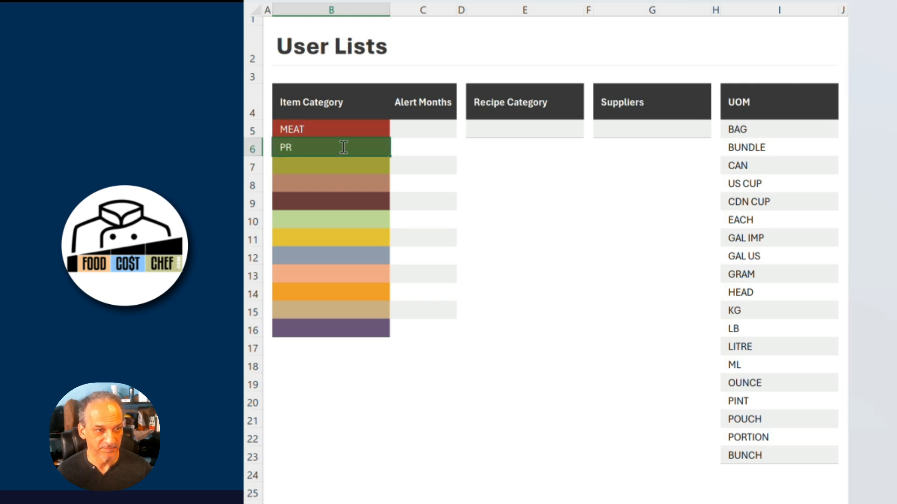
{"action": "type", "text": "ODUCE"}
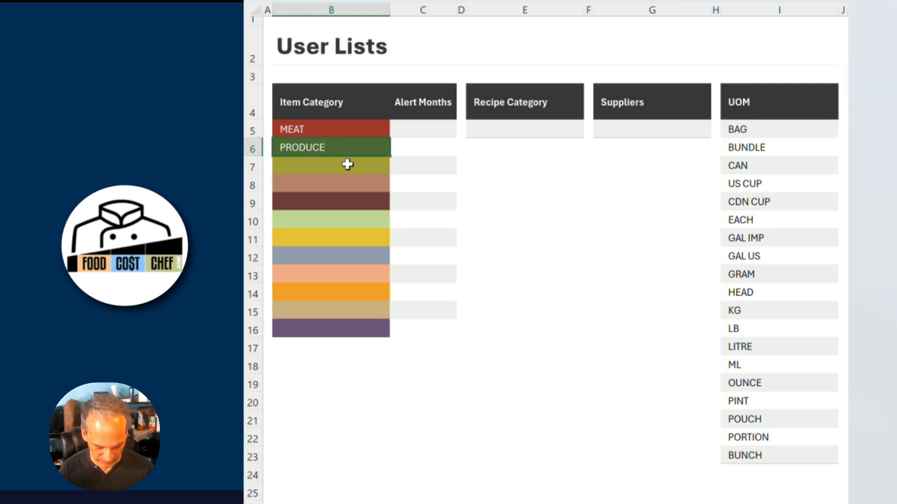
Enter SPICE RACK in the fourth item category row and PACKAGING in the fifth.
{"action": "left_click", "coordinate": [357, 184]}
{"action": "type", "text": "SPI"}
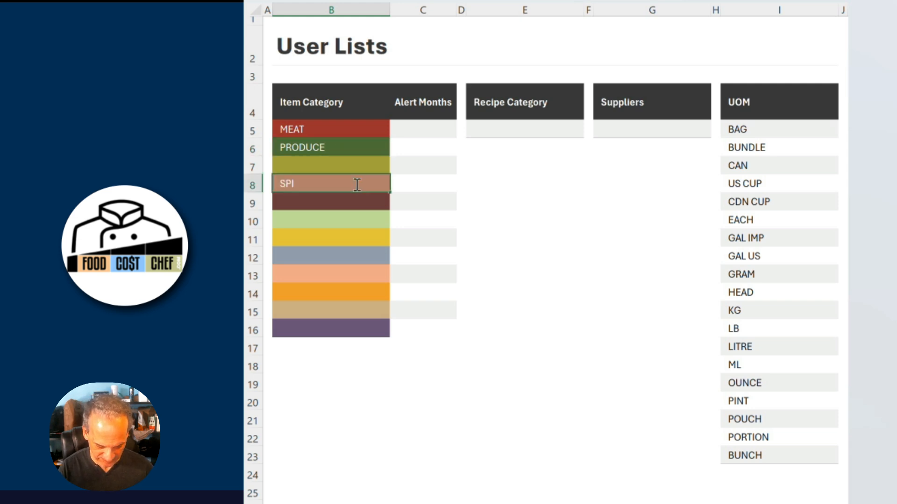
{"action": "type", "text": "CE RACK"}
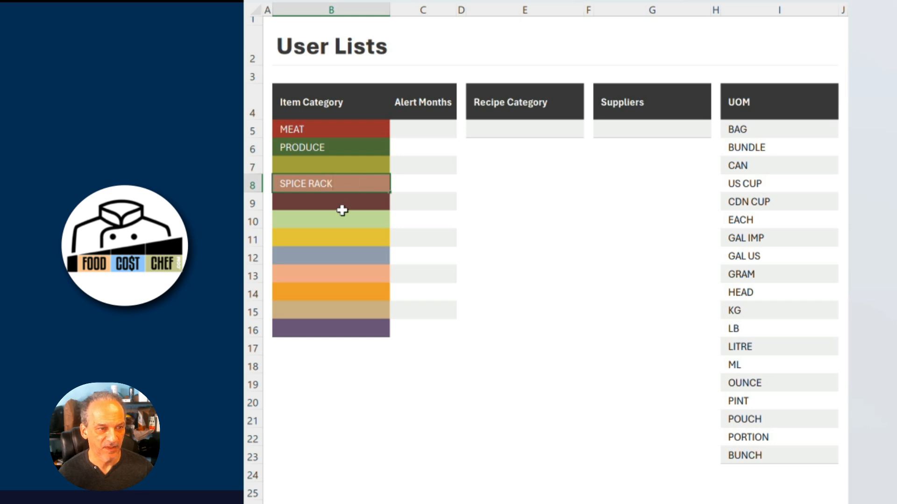
{"action": "left_click", "coordinate": [368, 209]}
{"action": "type", "text": "PACK"}
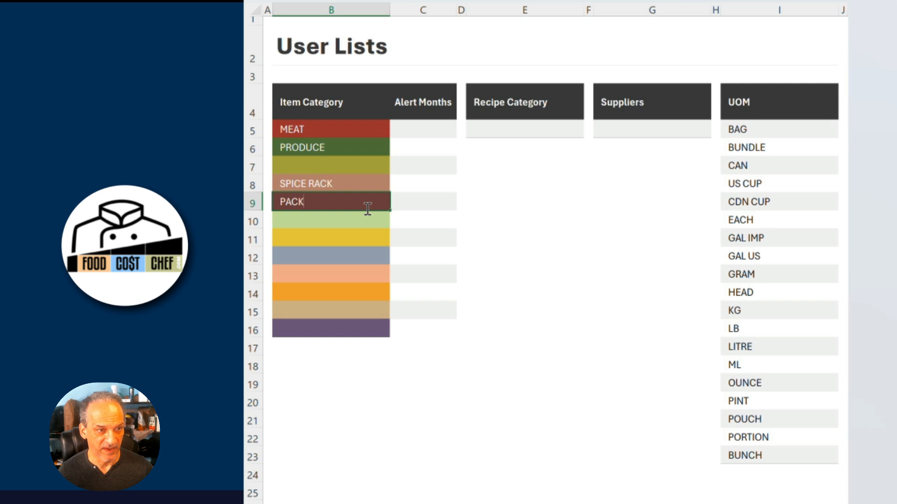
{"action": "type", "text": "AGING"}
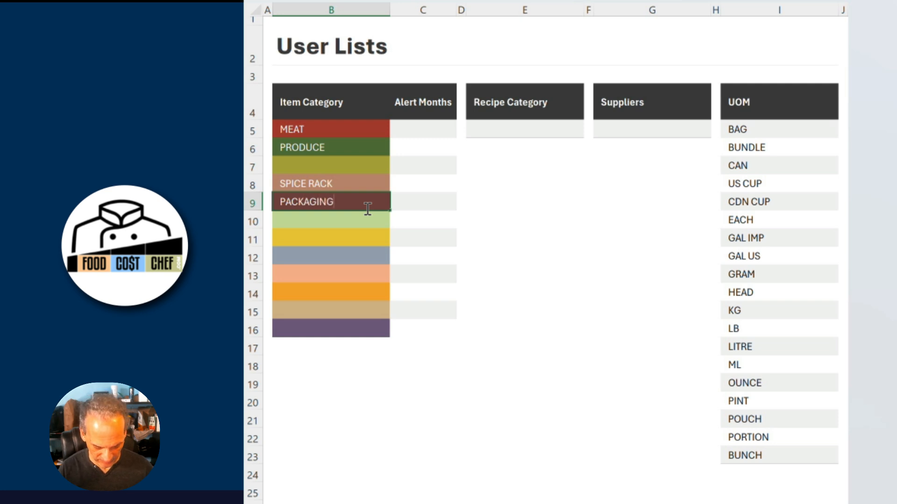
Enter DAIRY in the eighth item category row and DRY GOODS in the seventh.
{"action": "left_click", "coordinate": [343, 255]}
{"action": "type", "text": "DAIRY"}
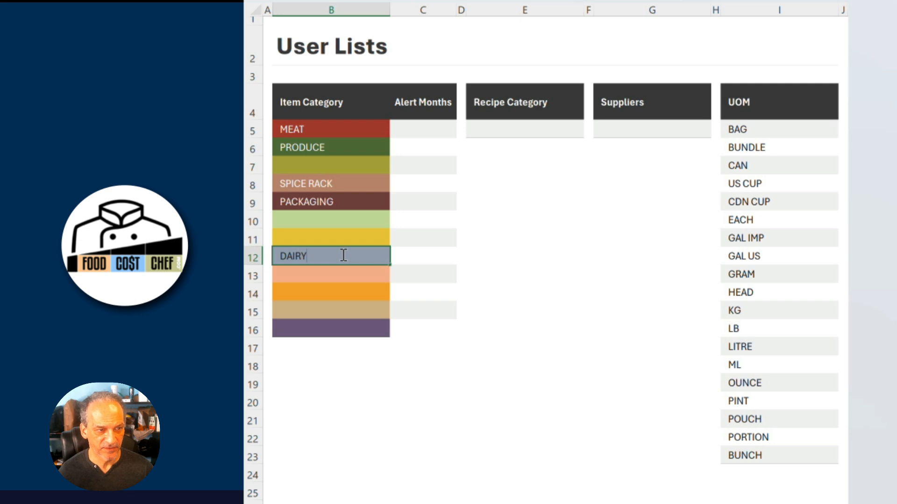
{"action": "left_click", "coordinate": [342, 238]}
{"action": "type", "text": "DRY GOODS"}
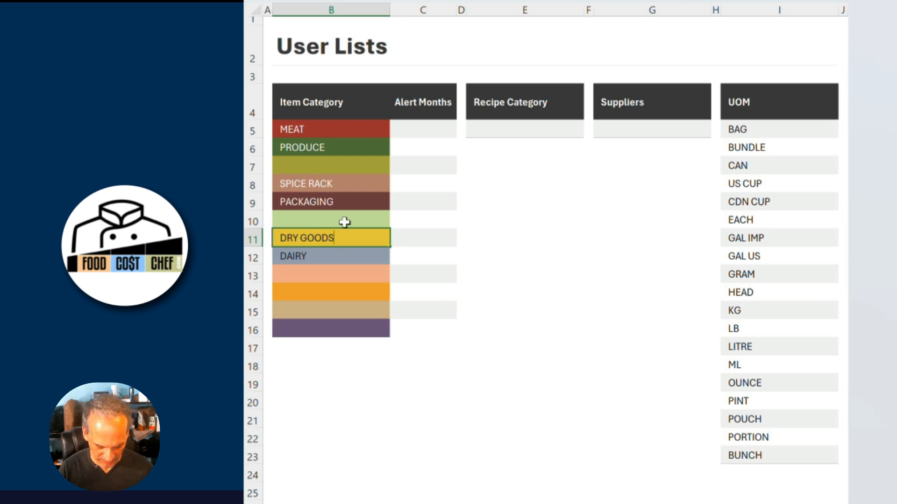
Enter FROZEN in the sixth item category row.
{"action": "left_click", "coordinate": [344, 222]}
{"action": "type", "text": "FRO"}
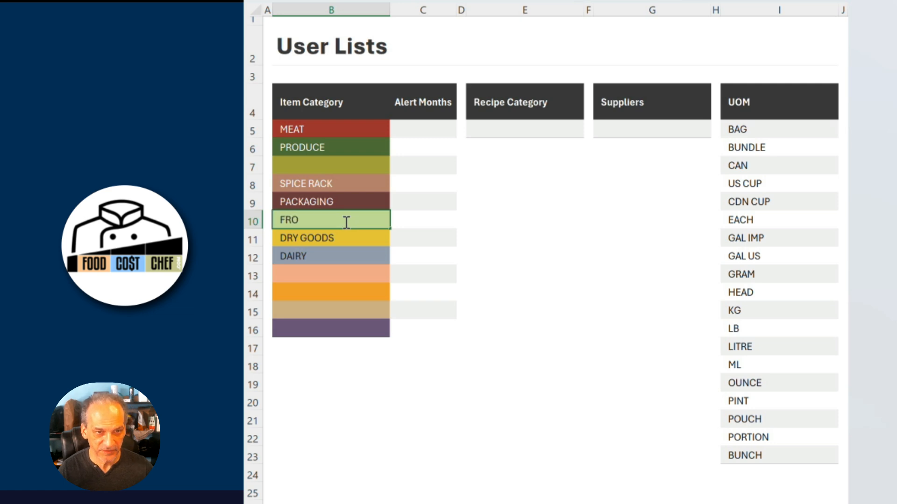
{"action": "type", "text": "ZEN"}
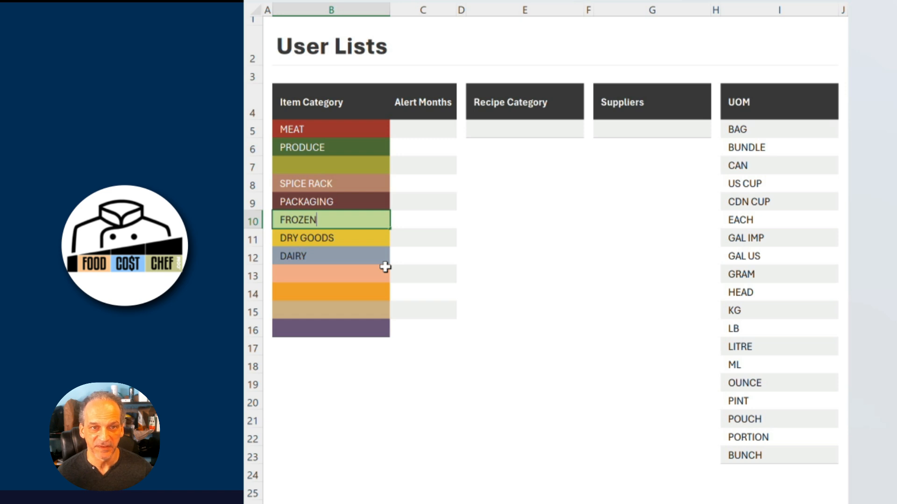
{"action": "left_click", "coordinate": [354, 367]}
Set the alert months for MEAT and PRODUCE to 3 from the drop-down list.
{"action": "left_click", "coordinate": [436, 124]}
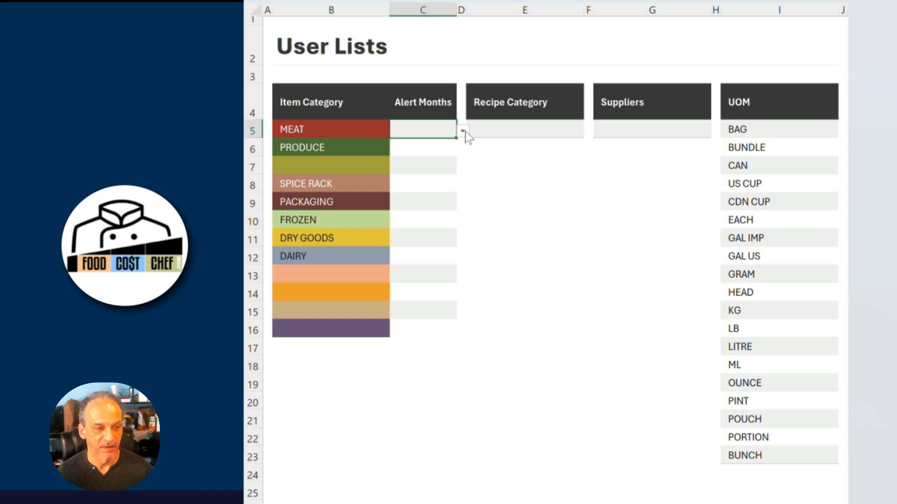
{"action": "left_click", "coordinate": [463, 131]}
{"action": "left_click", "coordinate": [435, 144]}
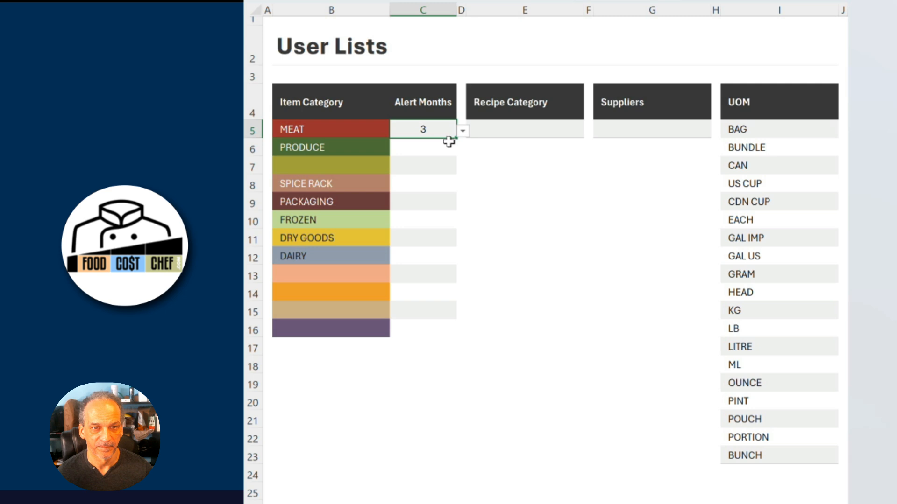
{"action": "left_click", "coordinate": [448, 142]}
{"action": "left_click", "coordinate": [462, 149]}
{"action": "left_click", "coordinate": [438, 164]}
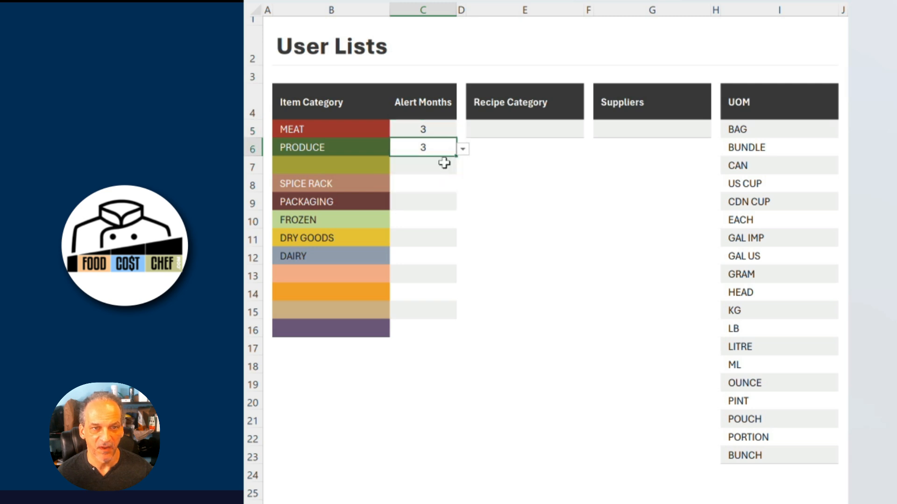
Set the alert months for DRY GOODS to 9 from the drop-down list.
{"action": "left_click", "coordinate": [449, 238]}
{"action": "left_click", "coordinate": [462, 240]}
{"action": "left_click", "coordinate": [430, 271]}
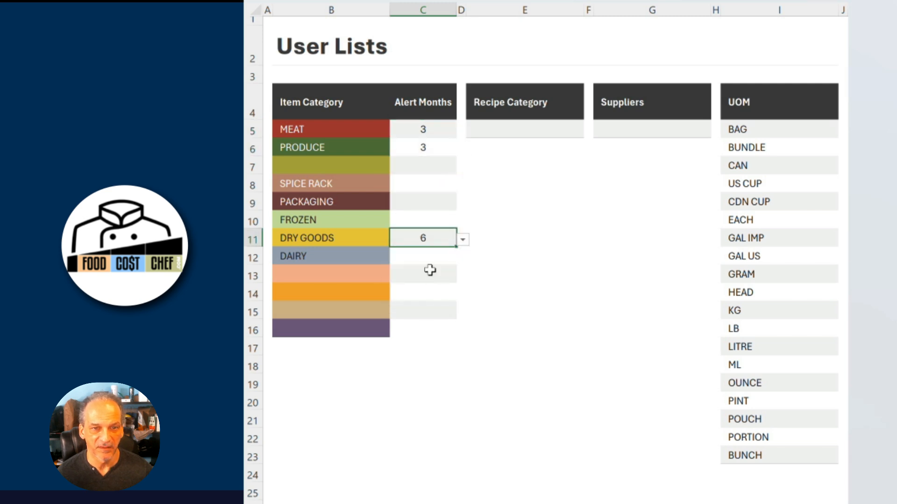
{"action": "left_click", "coordinate": [465, 243]}
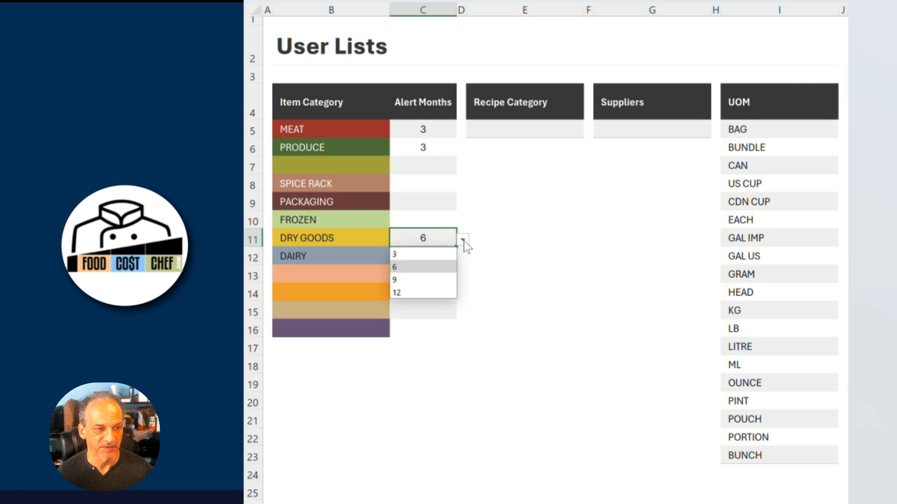
{"action": "left_click", "coordinate": [439, 280]}
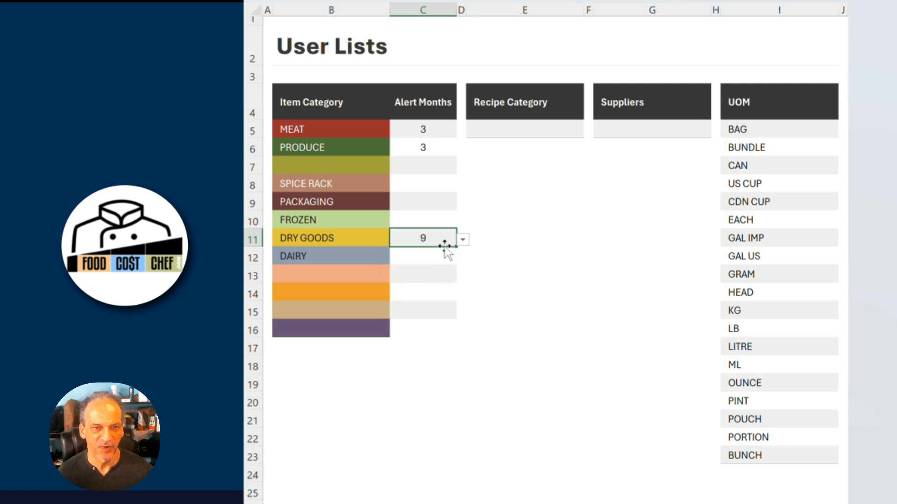
Set the alert months for FROZEN to 6 and for PACKAGING to 9.
{"action": "left_click", "coordinate": [444, 220]}
{"action": "left_click", "coordinate": [461, 222]}
{"action": "left_click", "coordinate": [443, 247]}
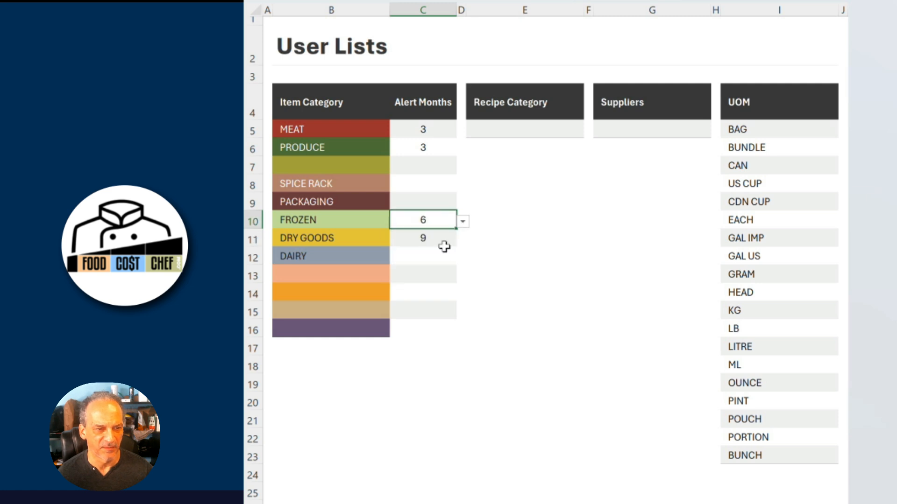
{"action": "left_click", "coordinate": [437, 202]}
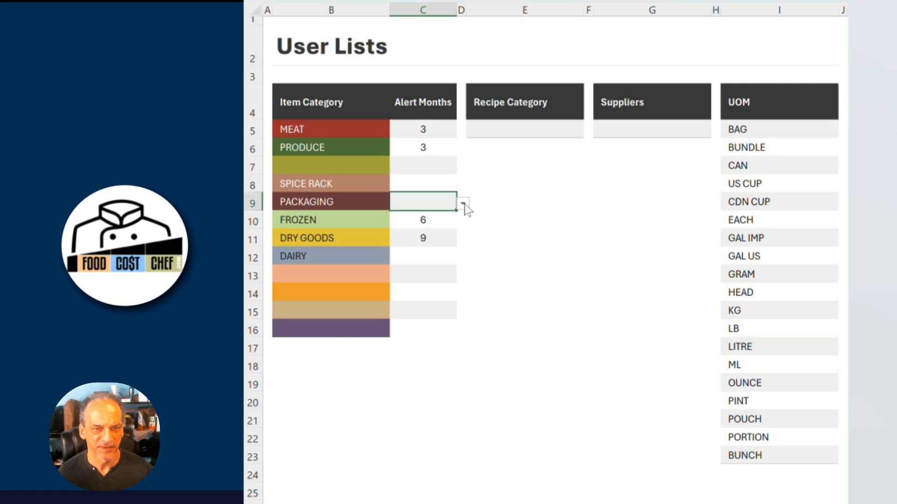
{"action": "left_click", "coordinate": [462, 203]}
{"action": "left_click", "coordinate": [441, 243]}
Set the alert months for SPICE RACK to 12 and for DAIRY to 3.
{"action": "left_click", "coordinate": [443, 183]}
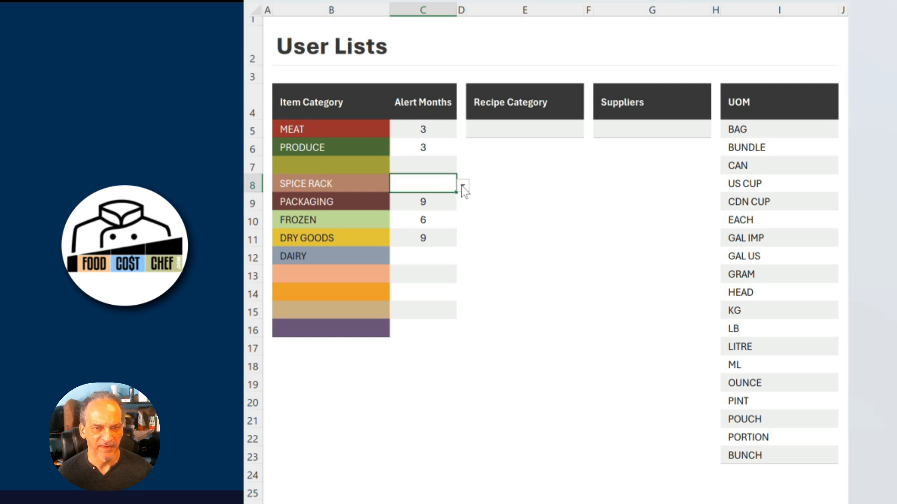
{"action": "left_click", "coordinate": [462, 185]}
{"action": "left_click", "coordinate": [438, 234]}
{"action": "left_click", "coordinate": [436, 256]}
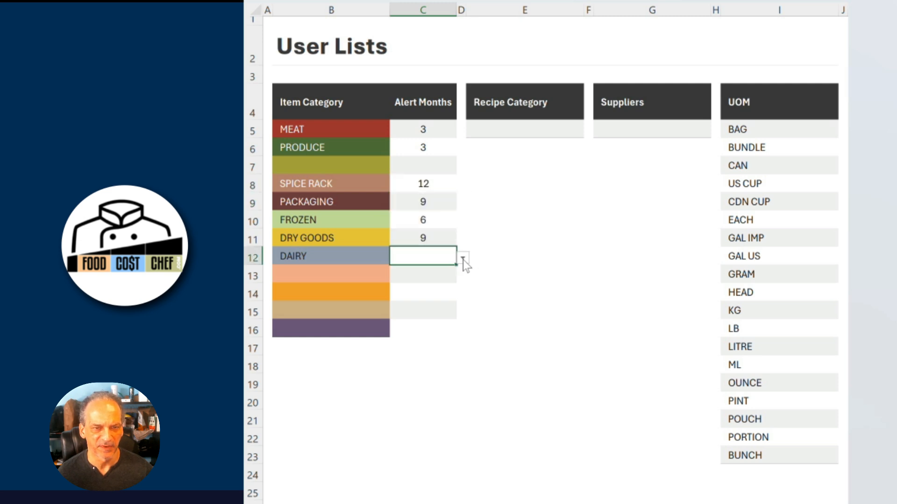
{"action": "left_click", "coordinate": [463, 258]}
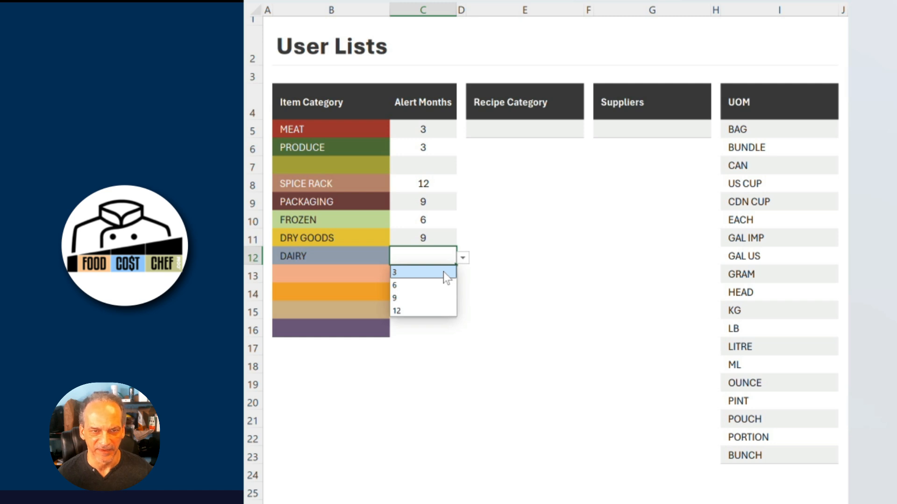
{"action": "left_click", "coordinate": [444, 272]}
{"action": "left_click", "coordinate": [476, 274]}
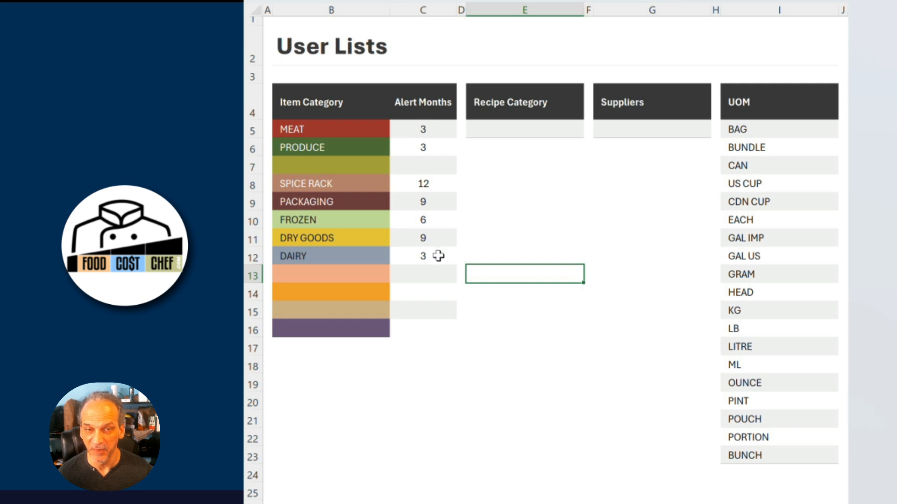
{"action": "left_click", "coordinate": [436, 131]}
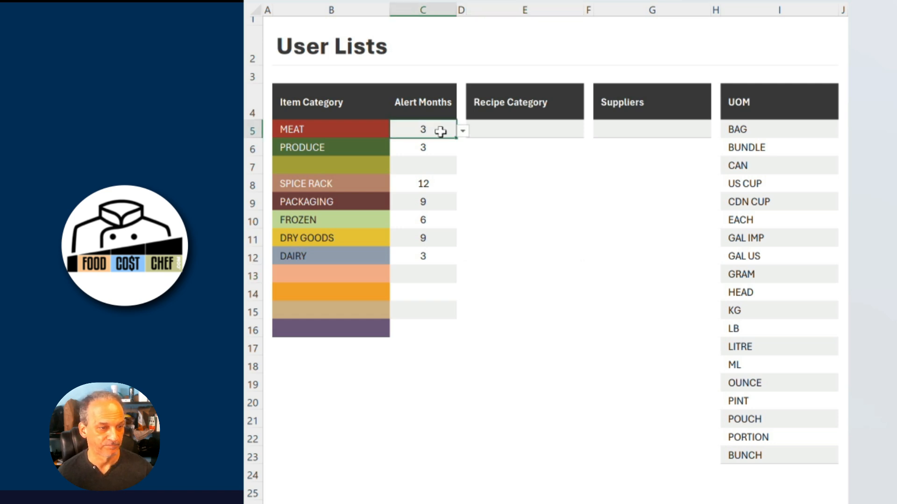
{"action": "left_click", "coordinate": [568, 130]}
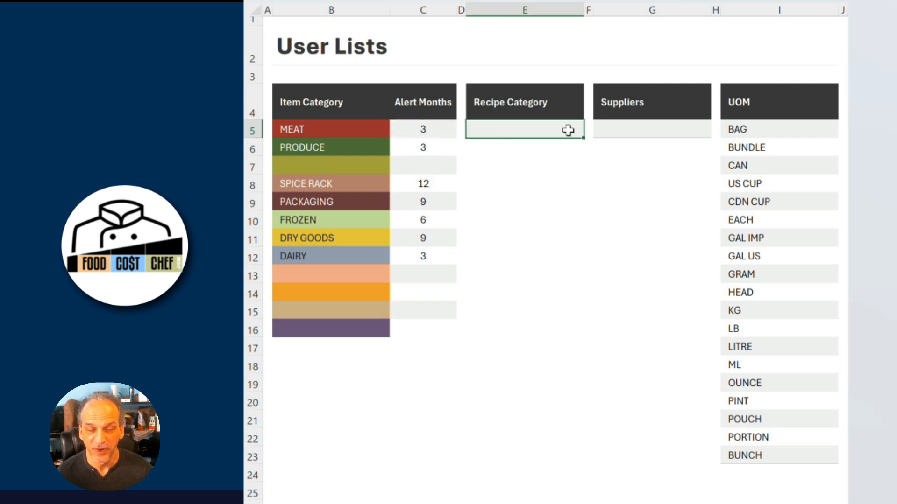
{"action": "type", "text": "Diiner"}
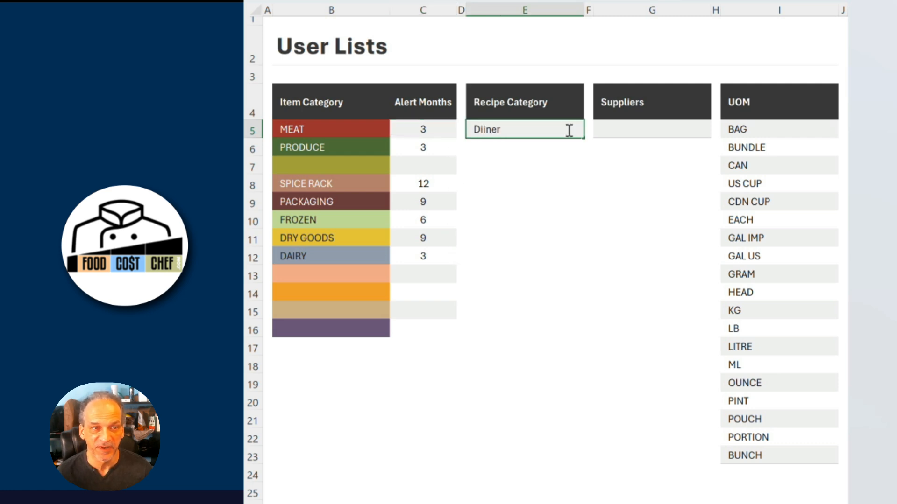
{"action": "left_click", "coordinate": [534, 147]}
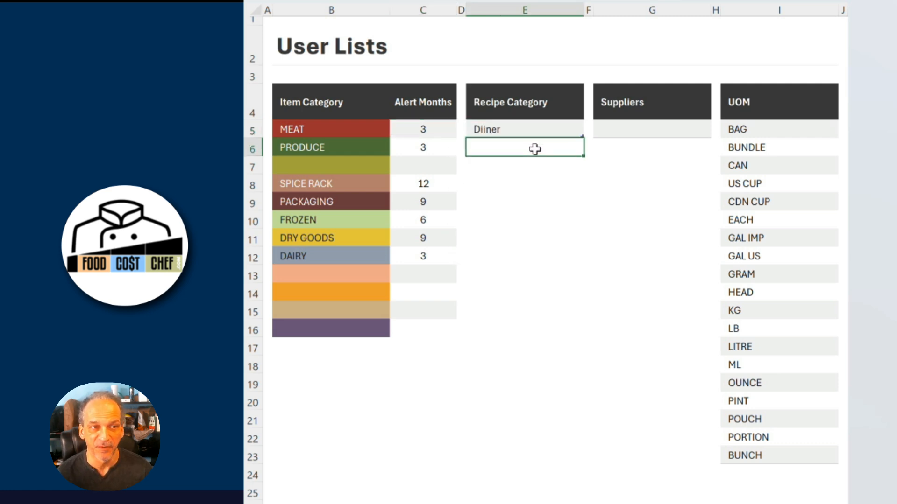
Enter DINNER as the first recipe category in the Recipe Category list.
{"action": "left_click", "coordinate": [529, 131]}
{"action": "type", "text": "Di"}
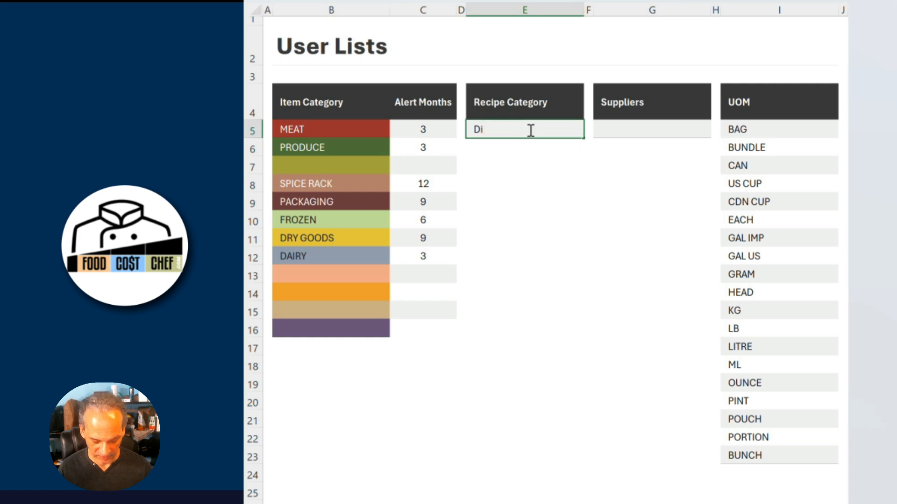
{"action": "key", "text": "BackSpace"}
{"action": "key", "text": "BackSpace"}
{"action": "type", "text": "DINNER"}
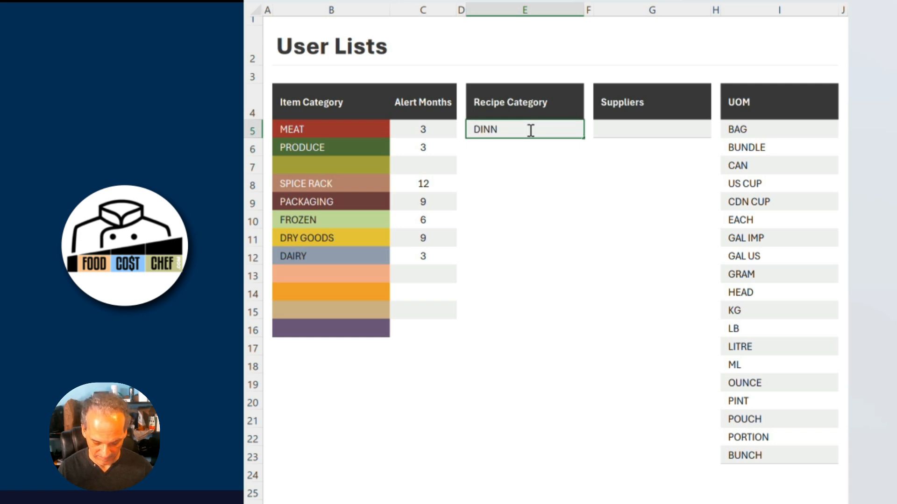
{"action": "key", "text": "Return"}
Add LUNCH and CATERING as the next two recipe categories.
{"action": "type", "text": "LUNCH"}
{"action": "left_click", "coordinate": [529, 163]}
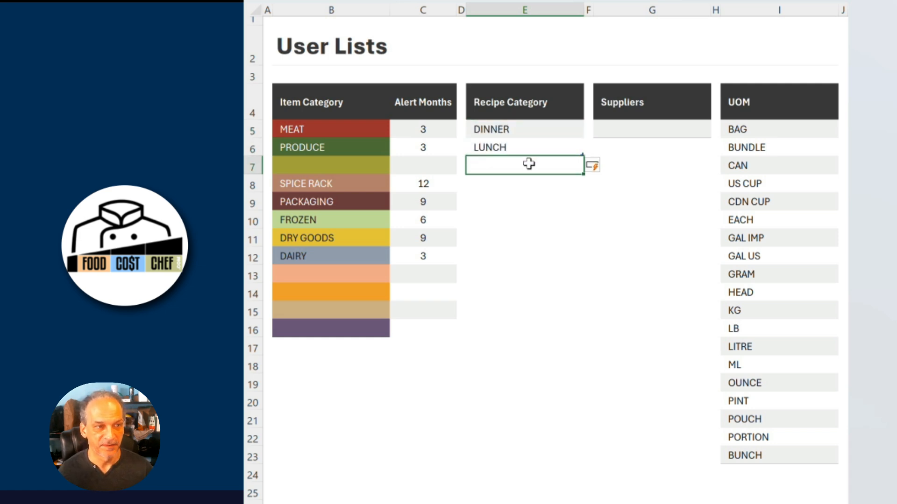
{"action": "type", "text": "CATERING"}
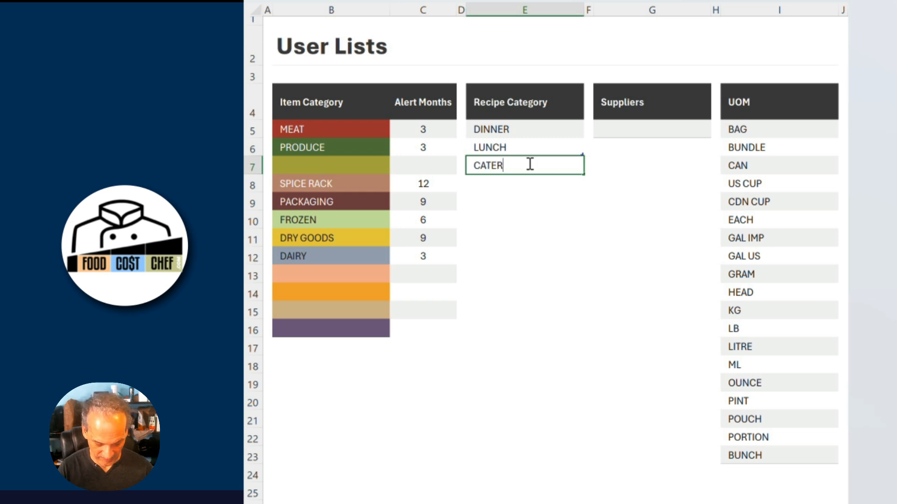
Add A LA CARTE, SIDE ORDERS and BRUNCH as further recipe categories below CATERING.
{"action": "left_click", "coordinate": [517, 183]}
{"action": "type", "text": "A "}
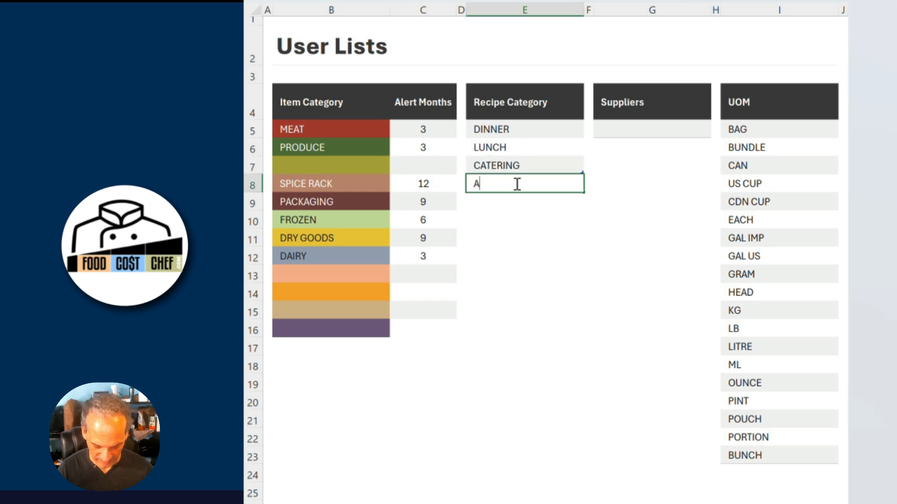
{"action": "type", "text": "LA CARTE"}
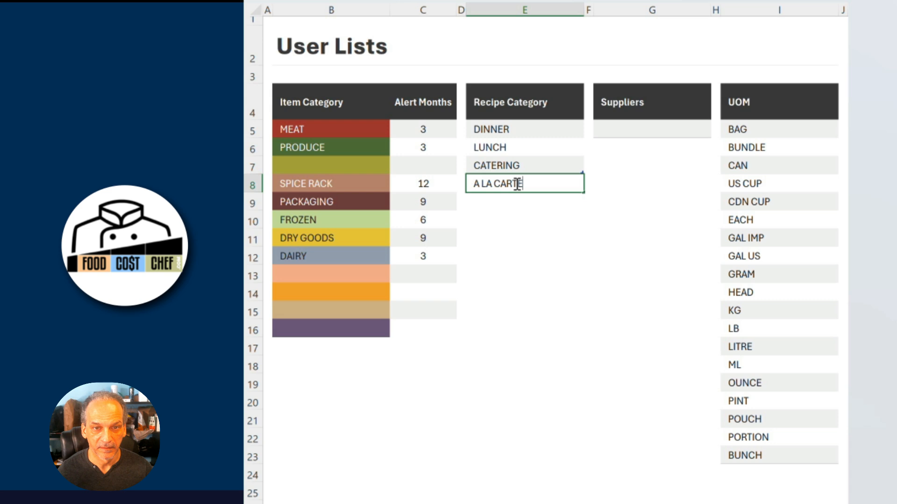
{"action": "left_click", "coordinate": [522, 201]}
{"action": "type", "text": "SI"}
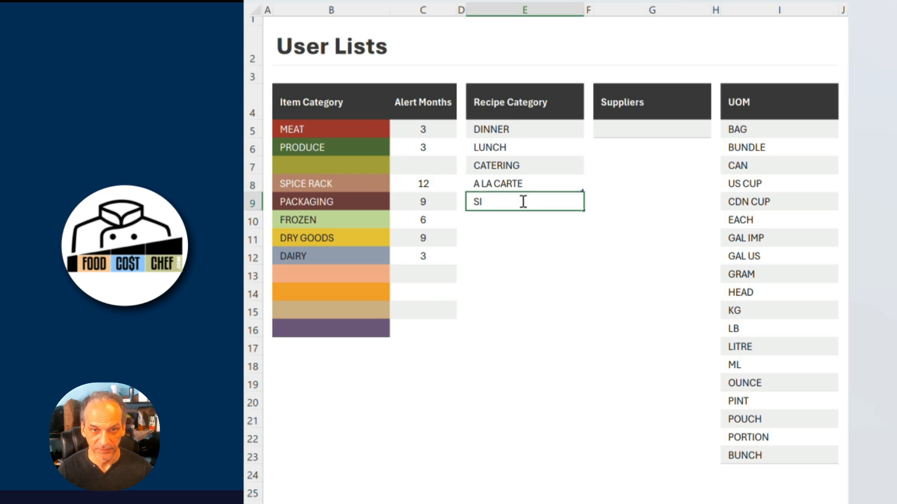
{"action": "type", "text": "DE"}
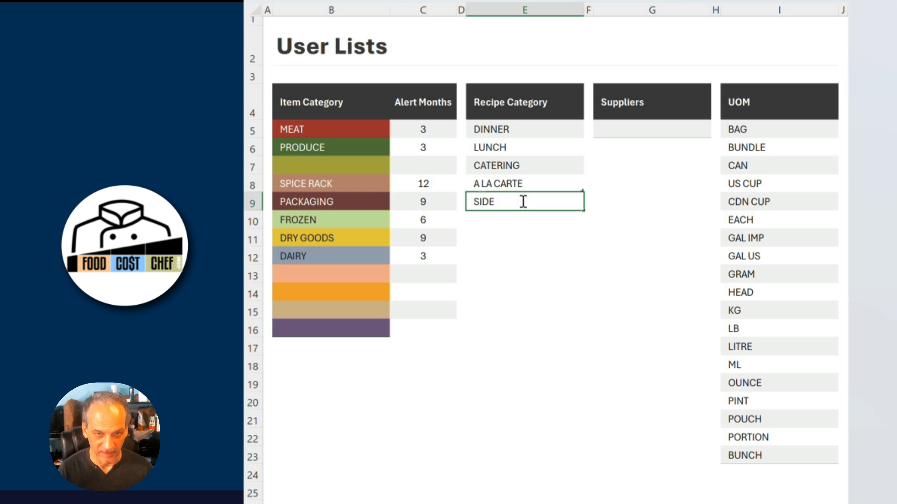
{"action": "type", "text": " ORDERS"}
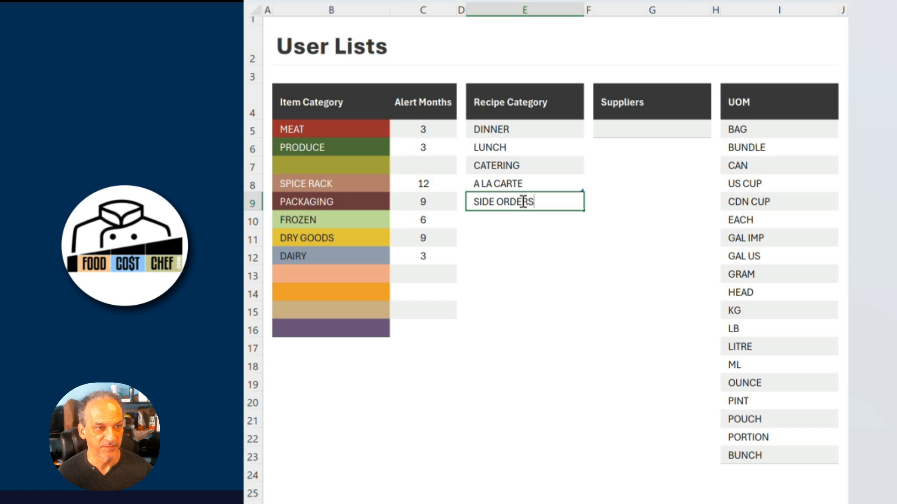
{"action": "left_click", "coordinate": [521, 217]}
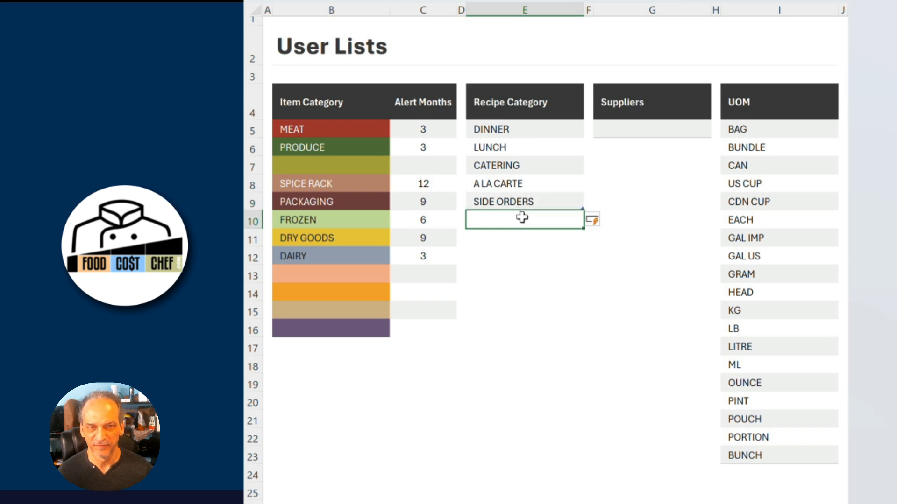
{"action": "type", "text": "BRUNCH"}
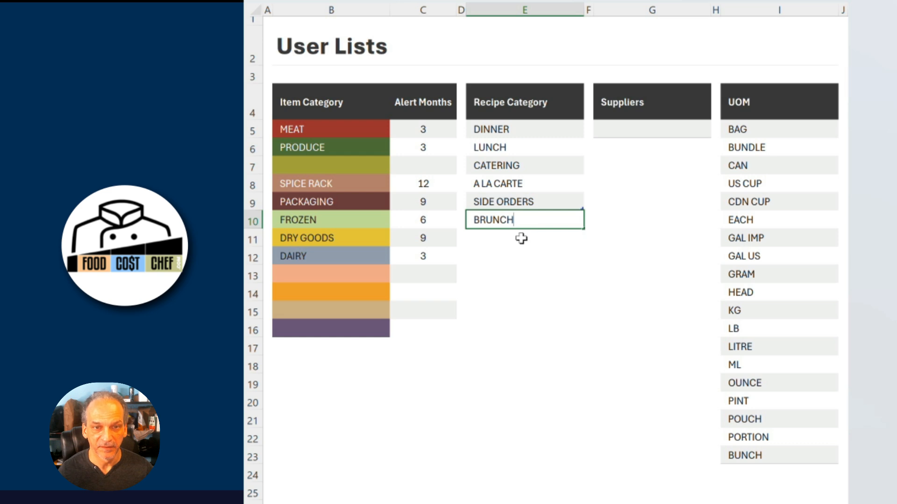
{"action": "left_click", "coordinate": [521, 237]}
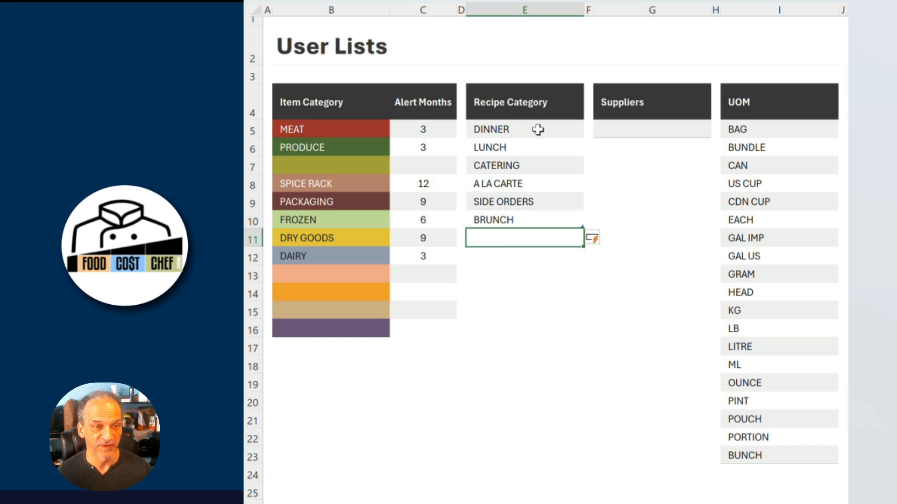
Enter COSTCO BUSINESS, SYSCO and THE BUTCHER SHOP as the first three suppliers in the Suppliers list.
{"action": "left_click", "coordinate": [653, 132]}
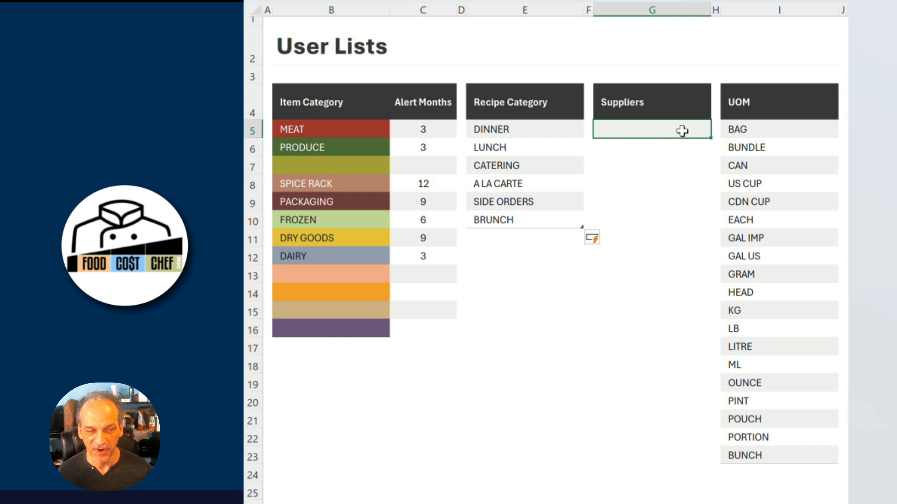
{"action": "type", "text": "C"}
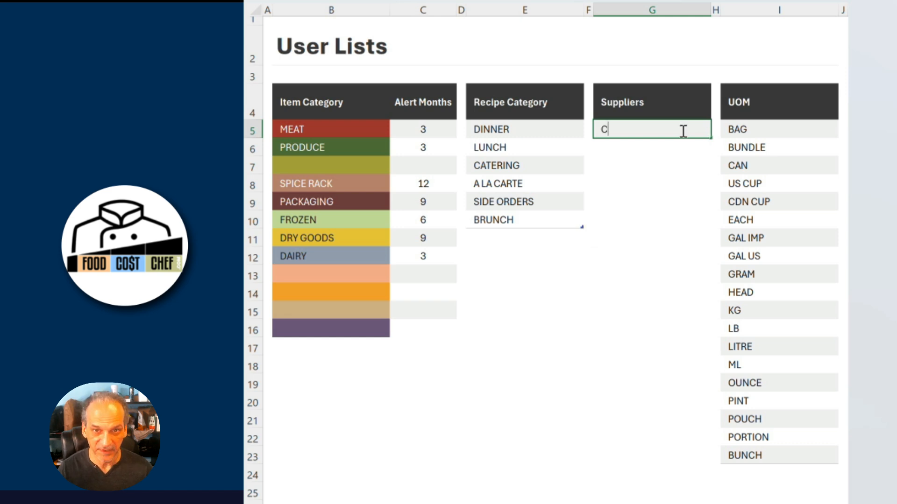
{"action": "type", "text": "OSTCO"}
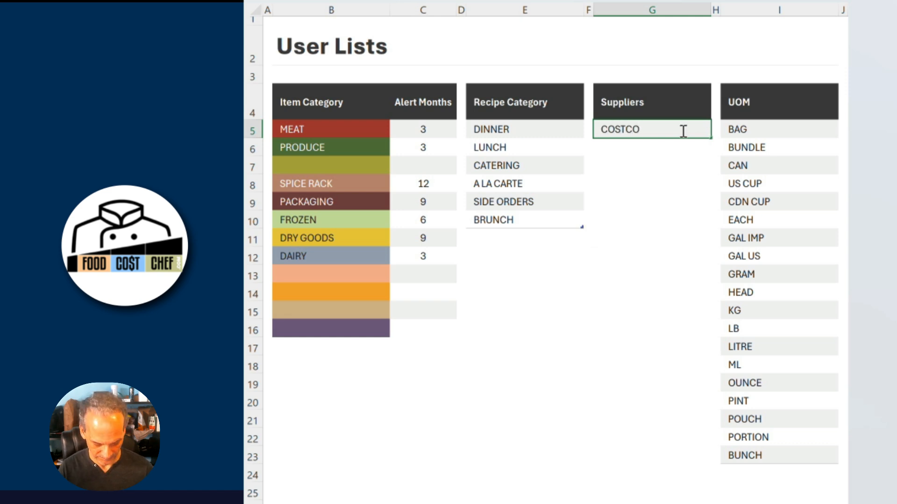
{"action": "type", "text": " BUSINESS"}
{"action": "left_click", "coordinate": [637, 152]}
{"action": "type", "text": "SYSCO"}
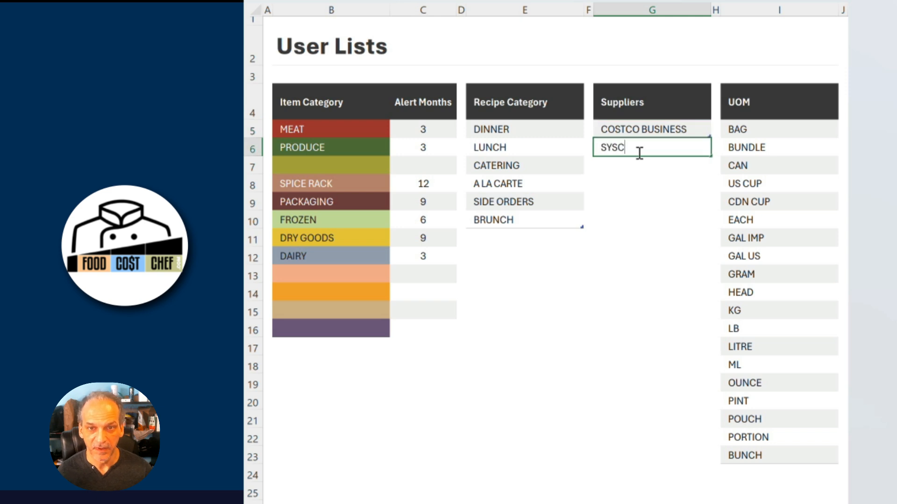
{"action": "left_click", "coordinate": [643, 166]}
{"action": "type", "text": "T"}
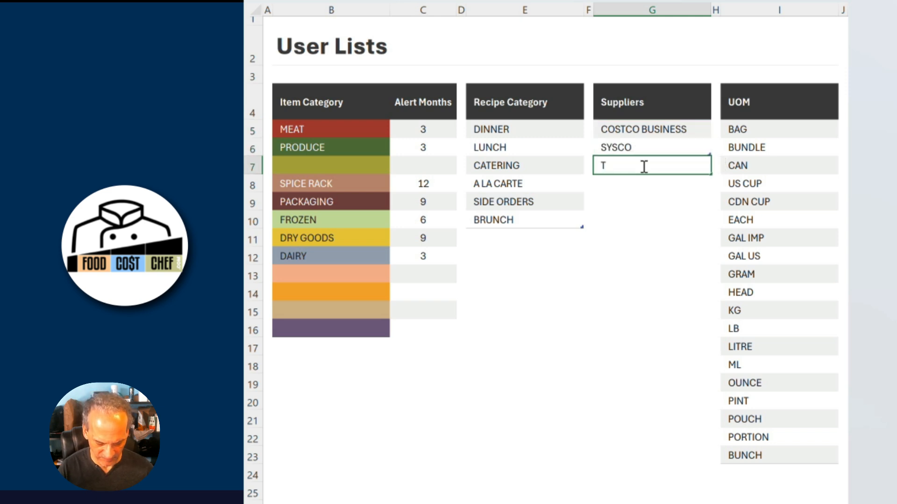
{"action": "type", "text": "HE BUTCHER SHOP"}
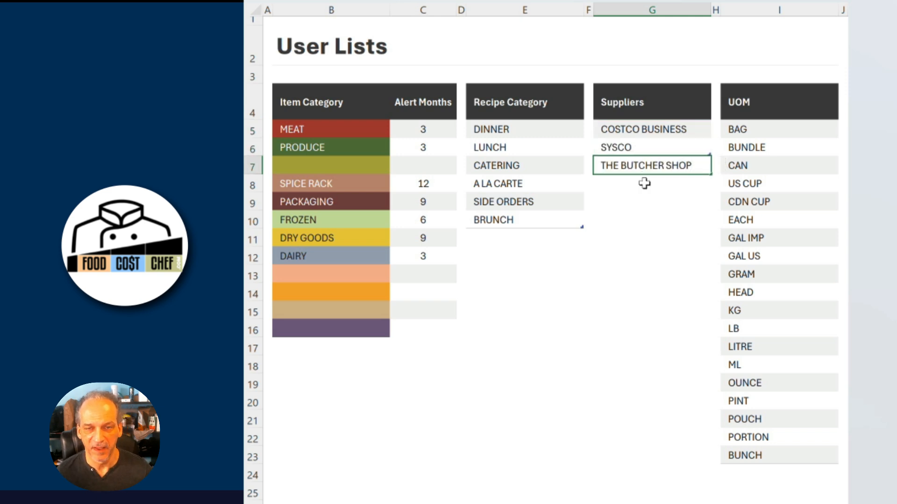
{"action": "left_click", "coordinate": [644, 184]}
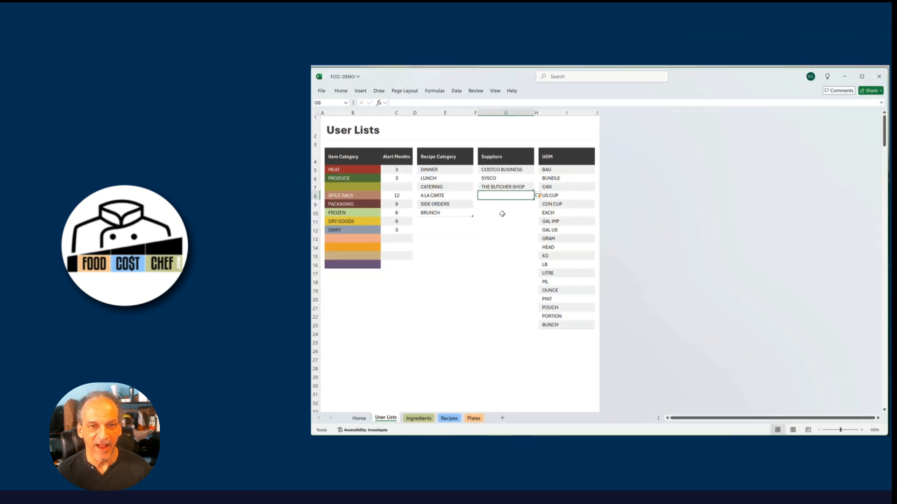
{"action": "left_click", "coordinate": [502, 213]}
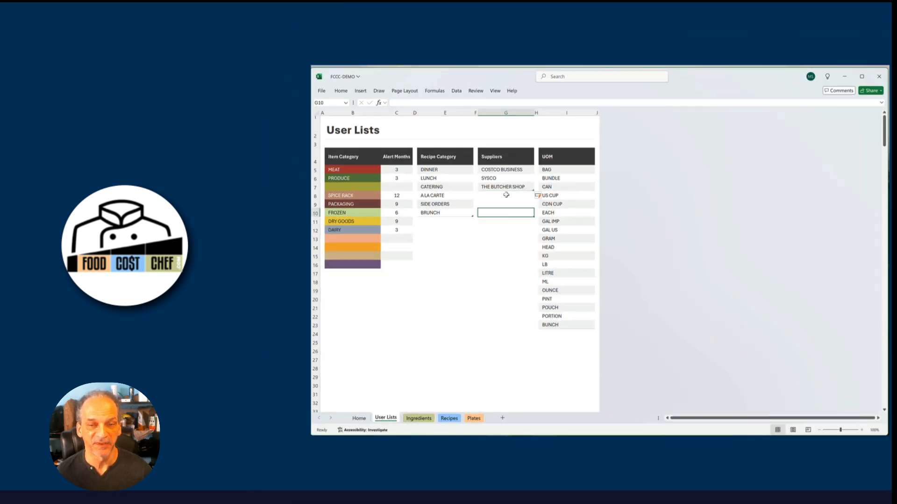
{"action": "left_click", "coordinate": [321, 90]}
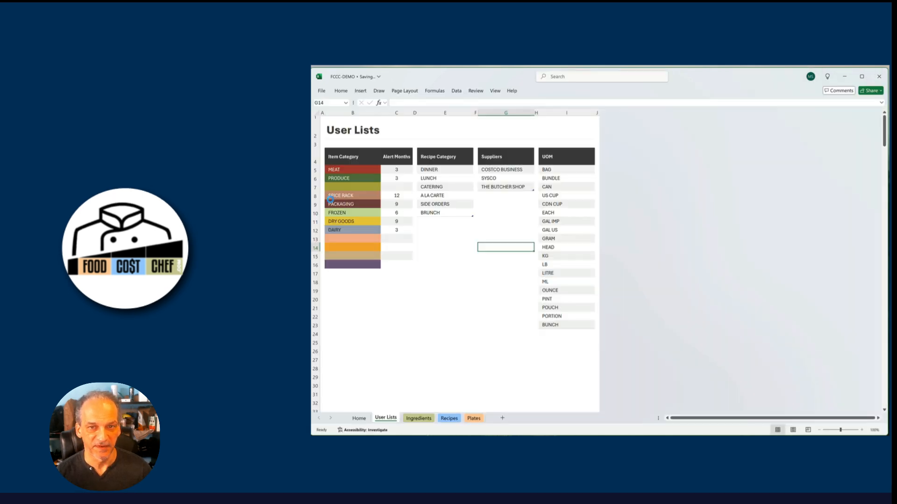
{"action": "left_click", "coordinate": [331, 201]}
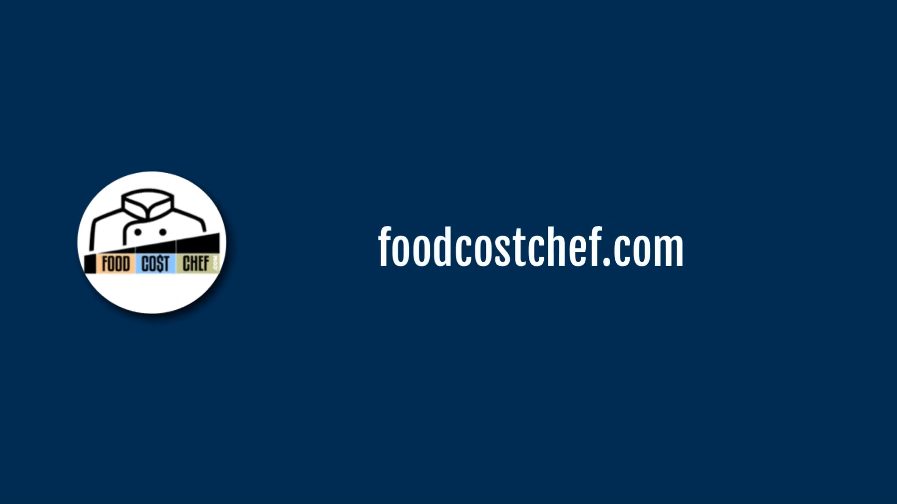